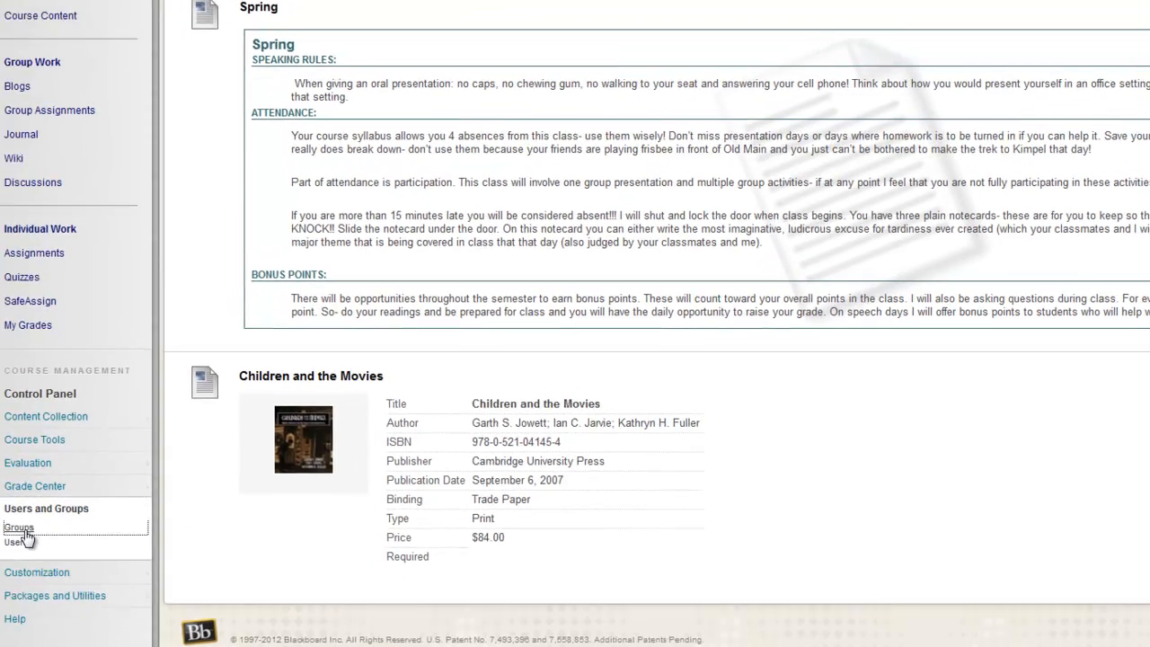
# Step: Go to the course's Groups page and start a manual-enroll group set named Assignment Two Group
pyautogui.click(40, 512)
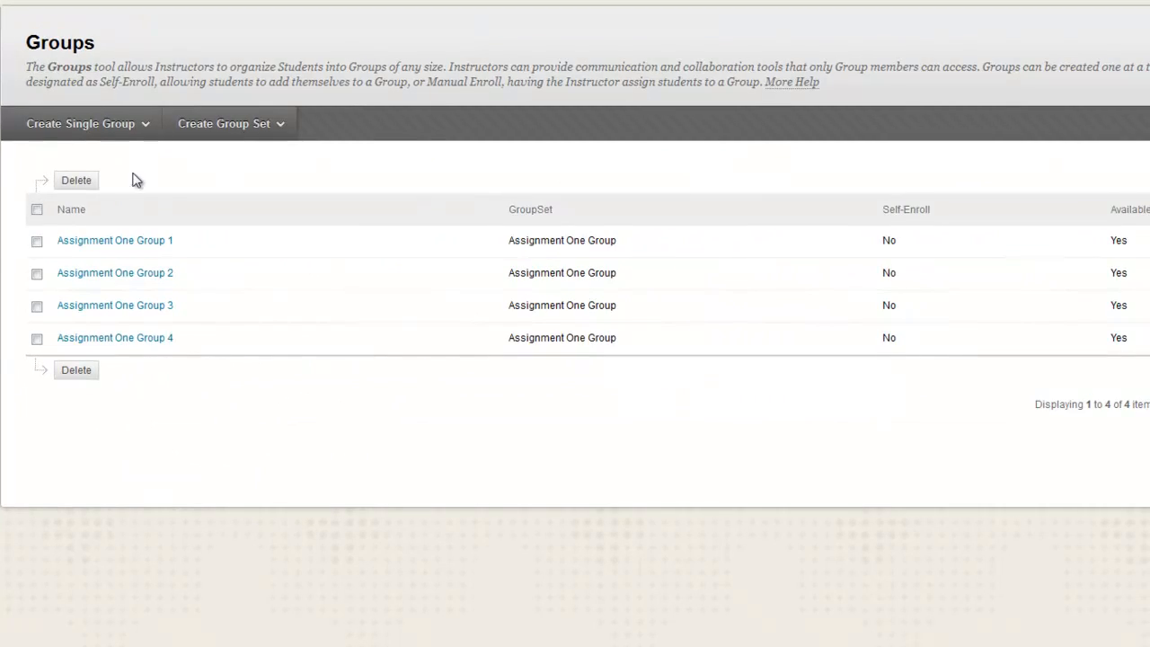
pyautogui.click(132, 134)
pyautogui.click(224, 126)
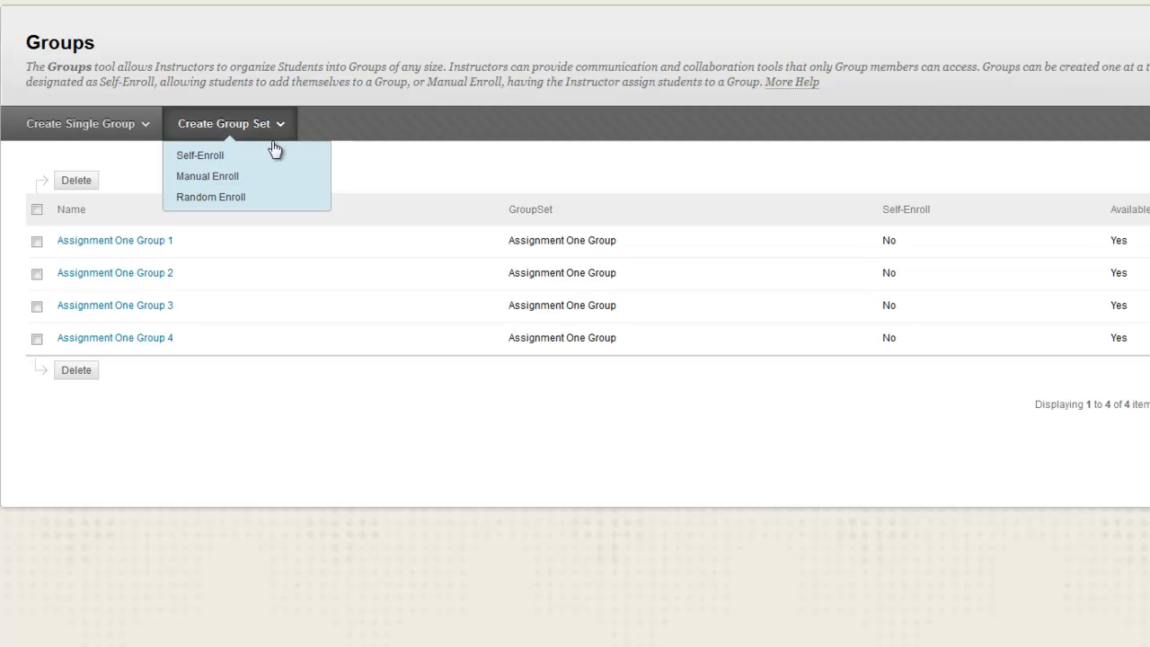
pyautogui.click(344, 224)
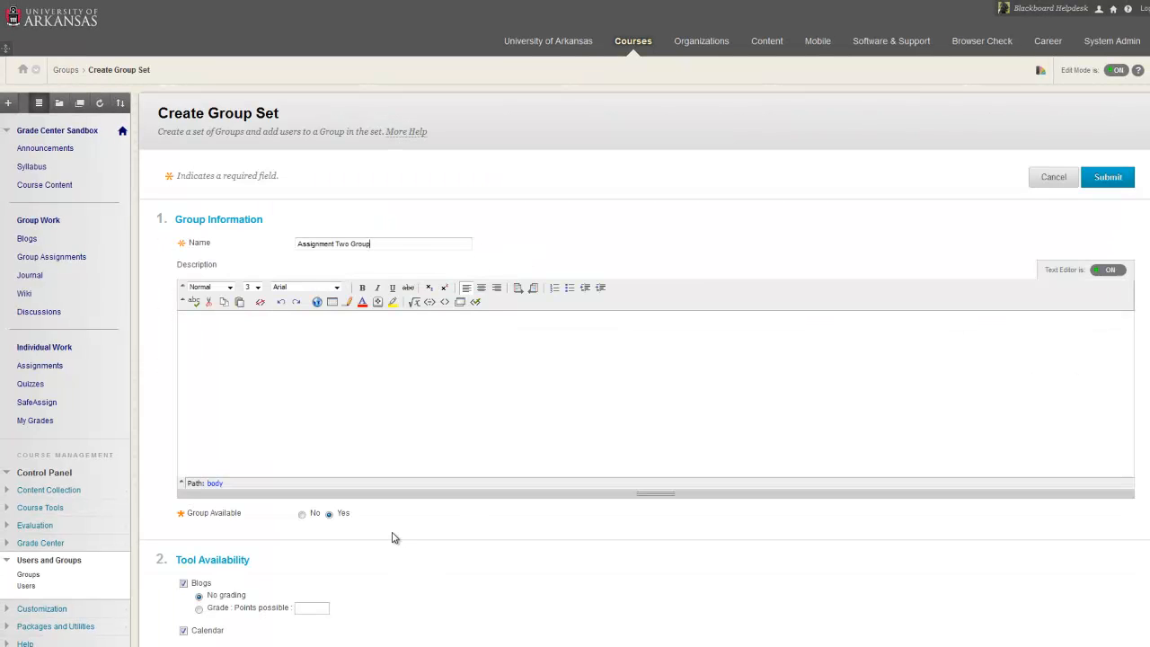
# Step: Set the number of groups in the set to 4 and submit the group set properties
pyautogui.scroll(-3, 398, 539)
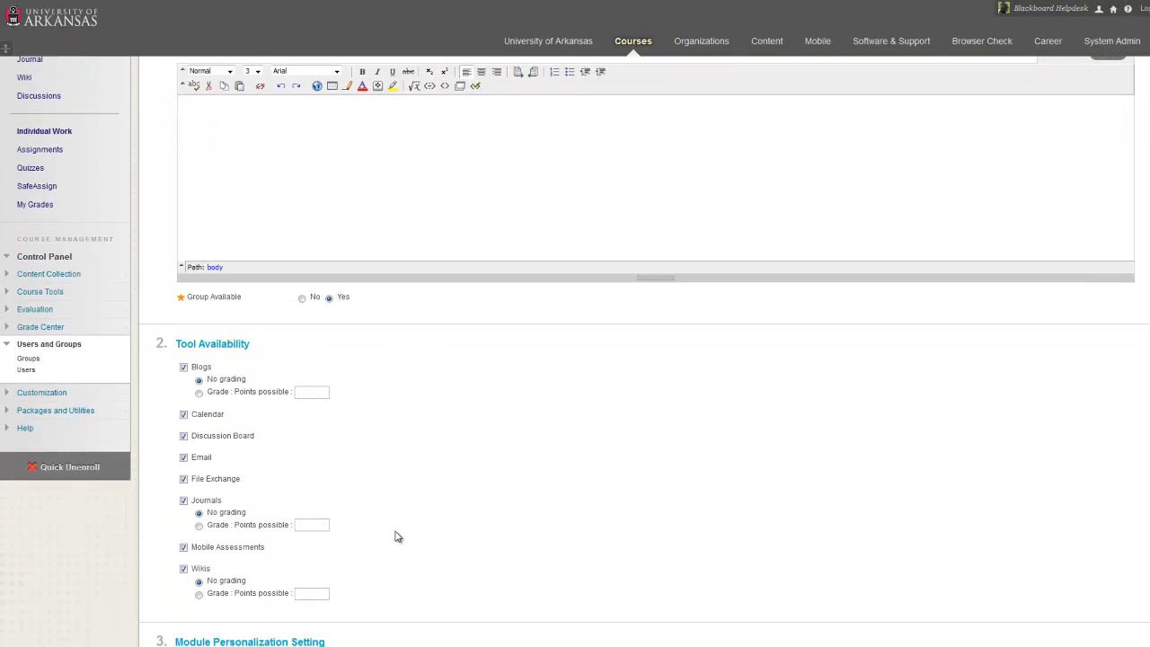
pyautogui.scroll(-3, 398, 536)
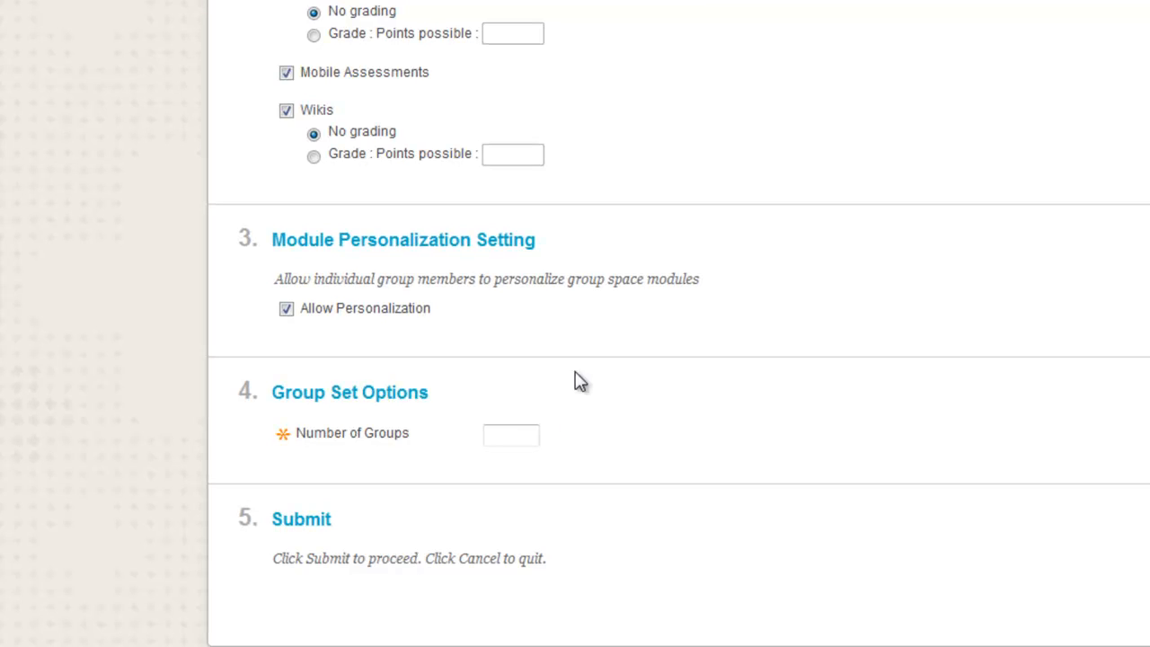
pyautogui.click(512, 437)
pyautogui.write('4')
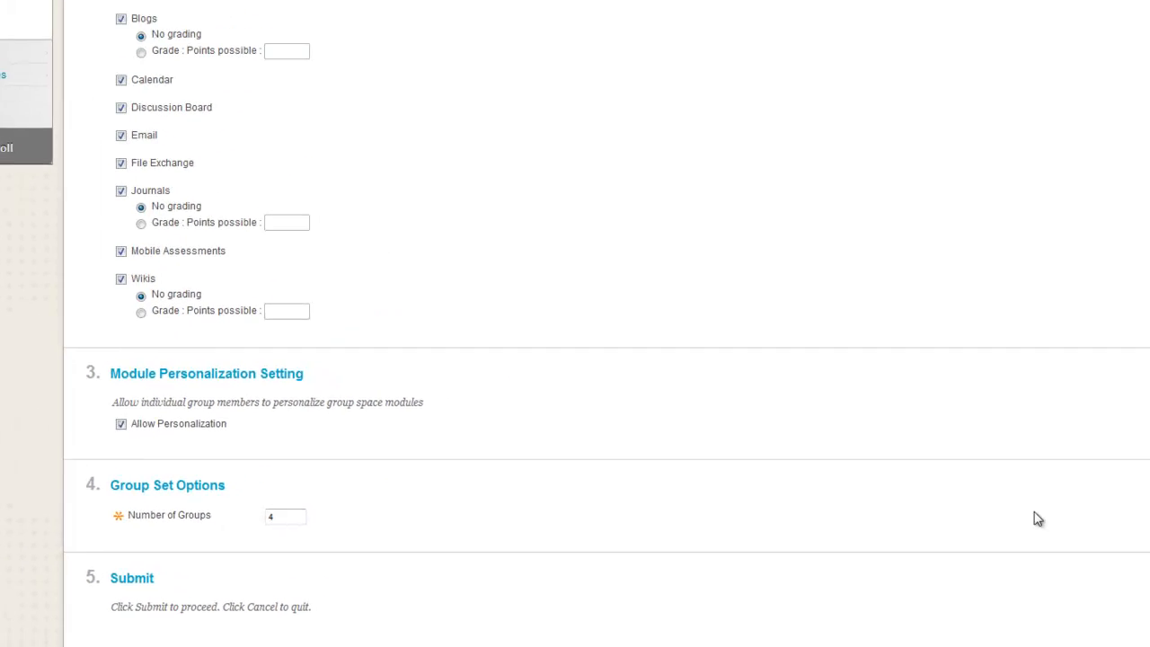
pyautogui.click(1093, 641)
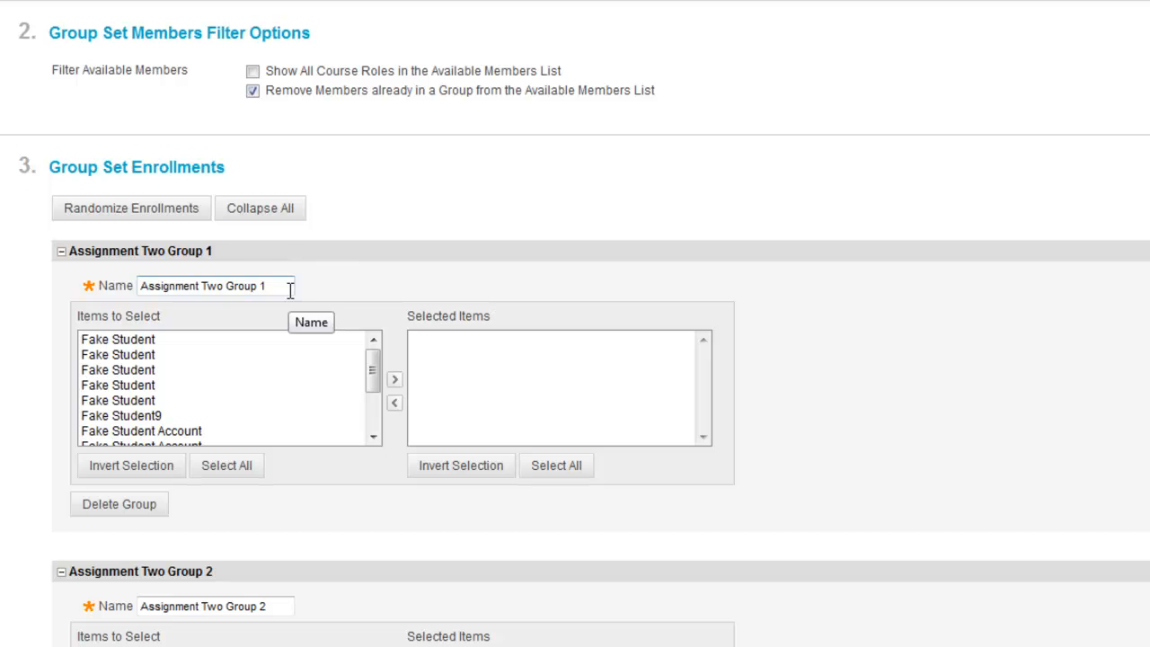
# Step: Enroll the first listed student in Assignment Two Group 1, plus the third, fifth and seventh of the remaining students
pyautogui.click(139, 345)
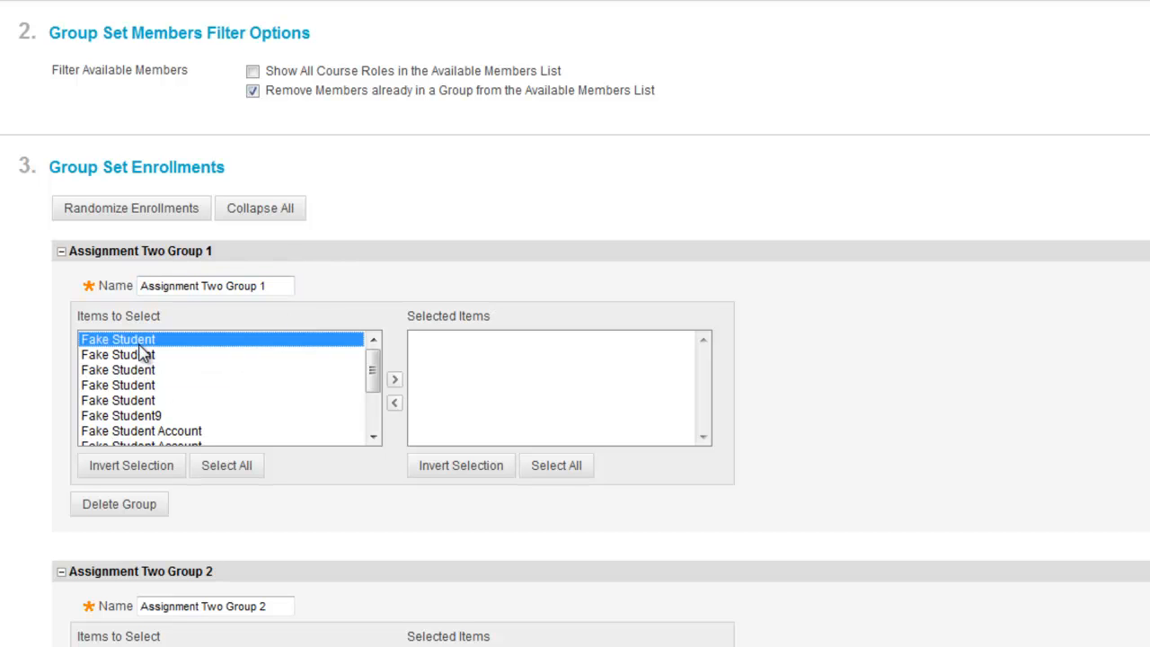
pyautogui.click(397, 382)
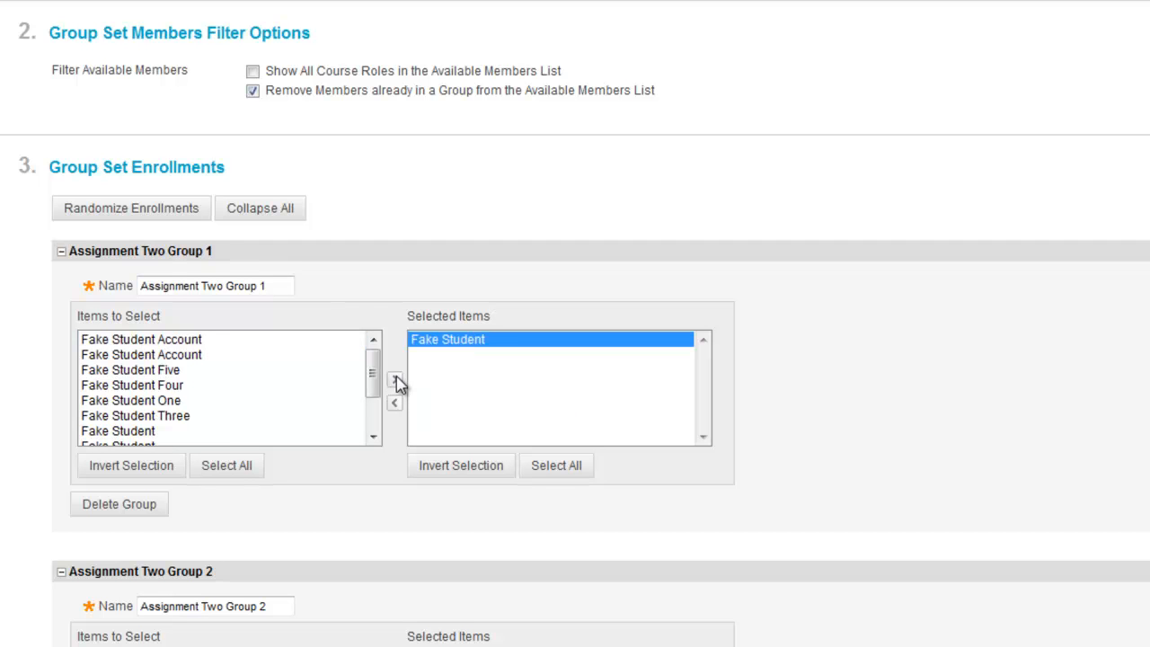
pyautogui.click(204, 341)
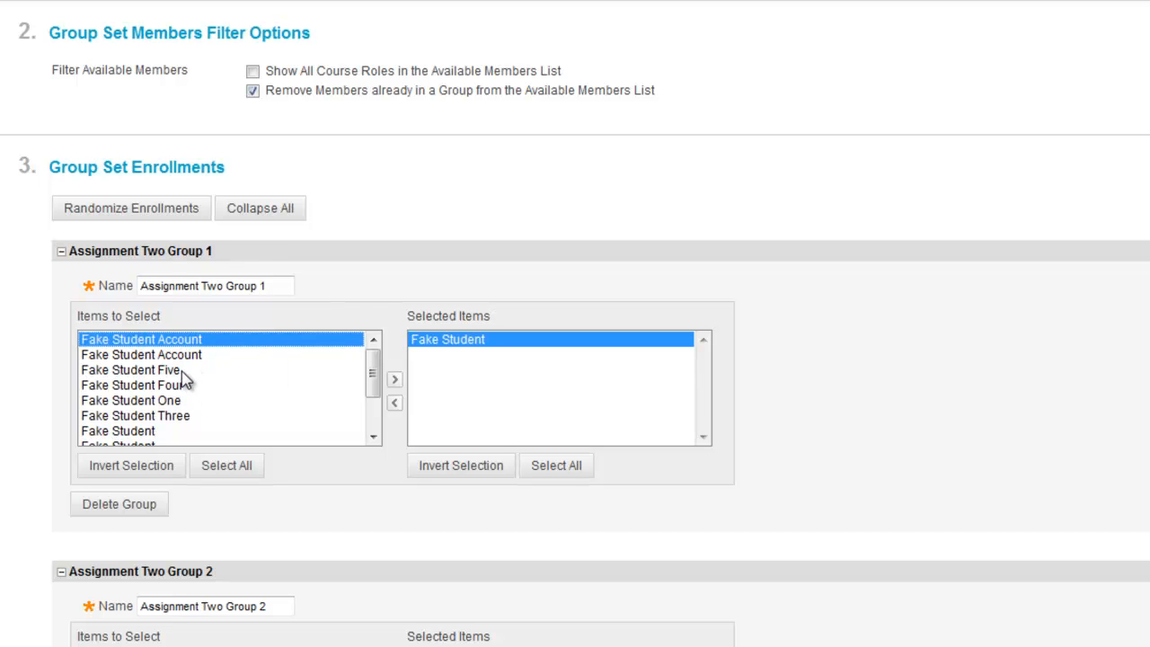
pyautogui.keyDown('shift'); pyautogui.click(182, 370); pyautogui.keyUp('shift')
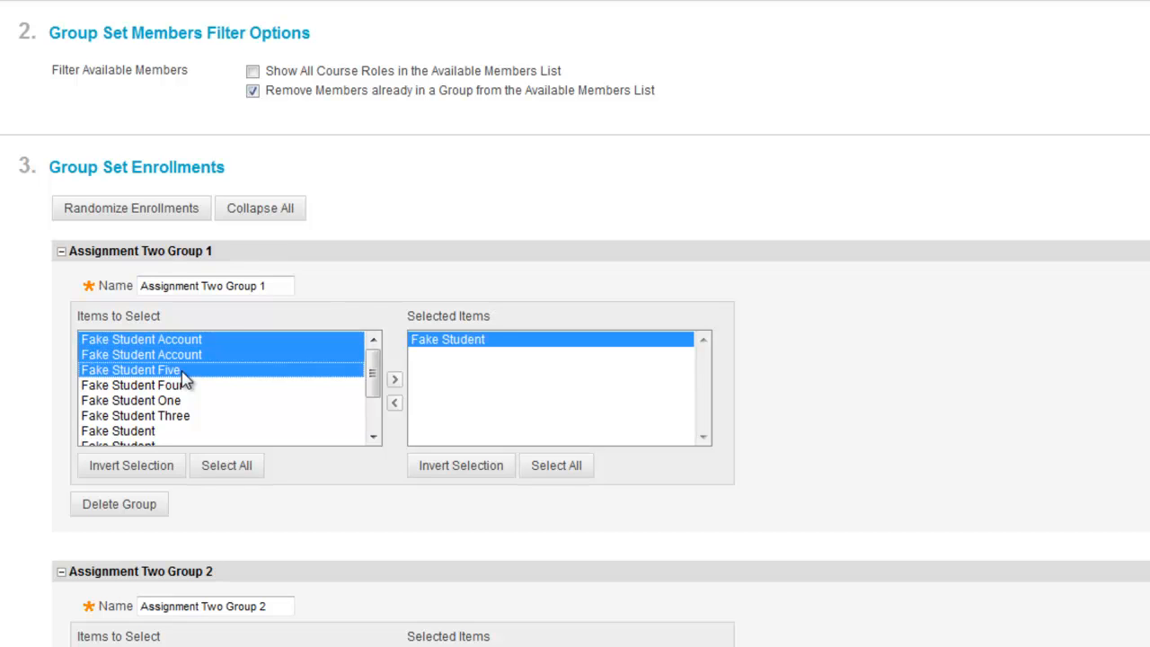
pyautogui.click(183, 374)
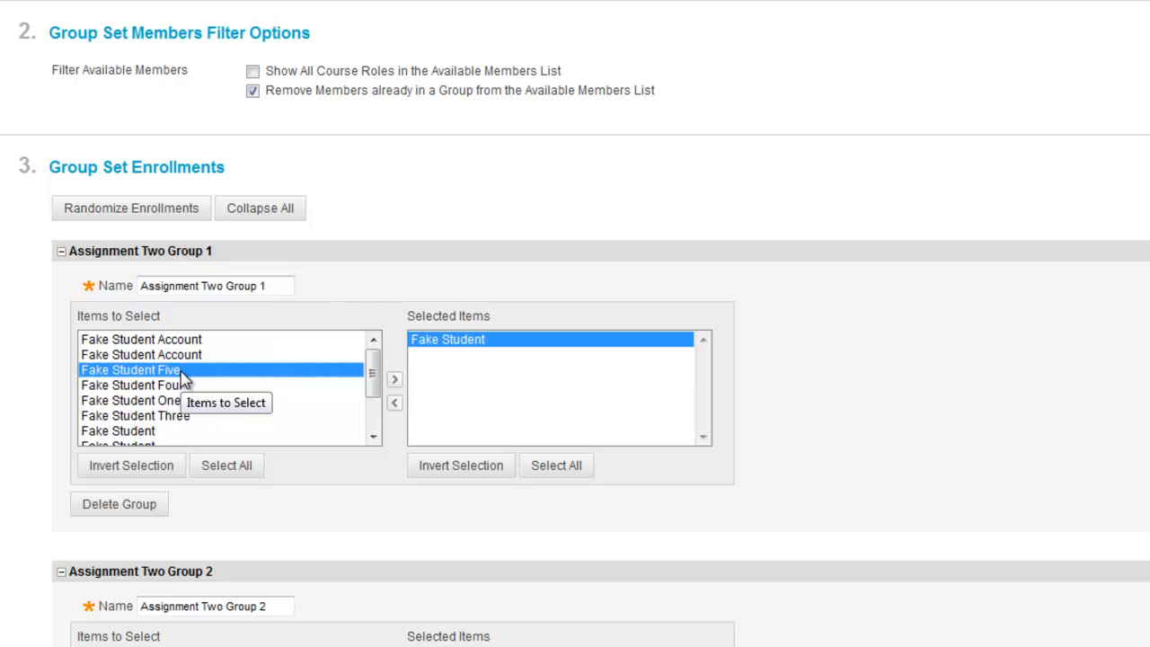
pyautogui.keyDown('ctrl'); pyautogui.click(177, 401); pyautogui.keyUp('ctrl')
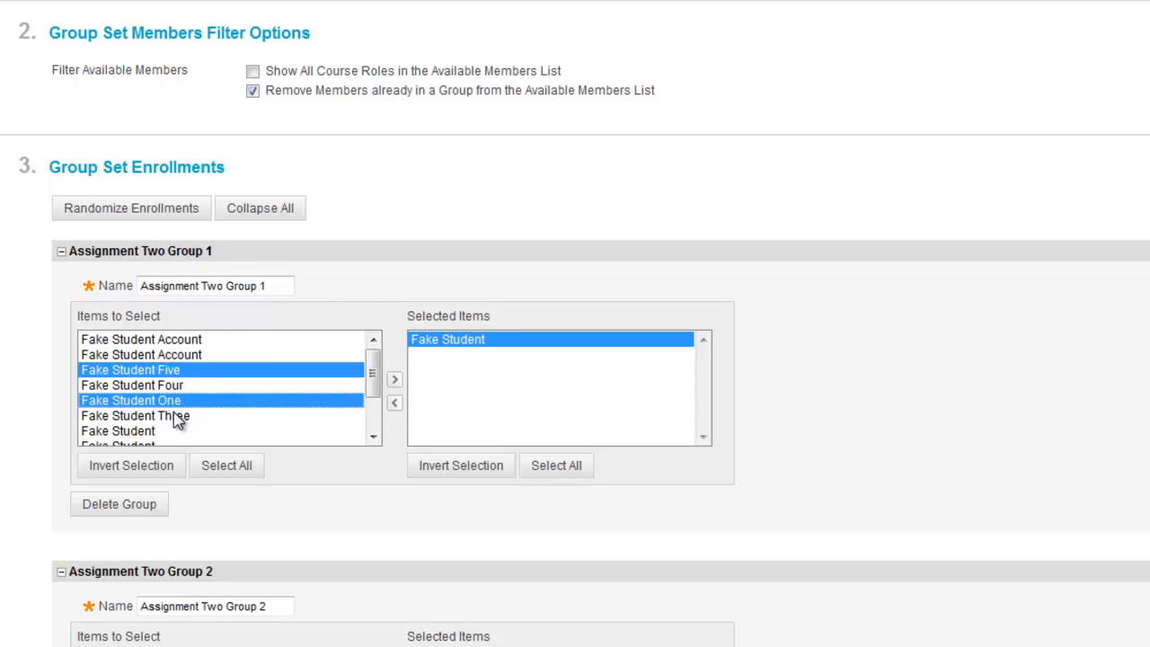
pyautogui.keyDown('ctrl'); pyautogui.click(150, 433); pyautogui.keyUp('ctrl')
pyautogui.click(393, 379)
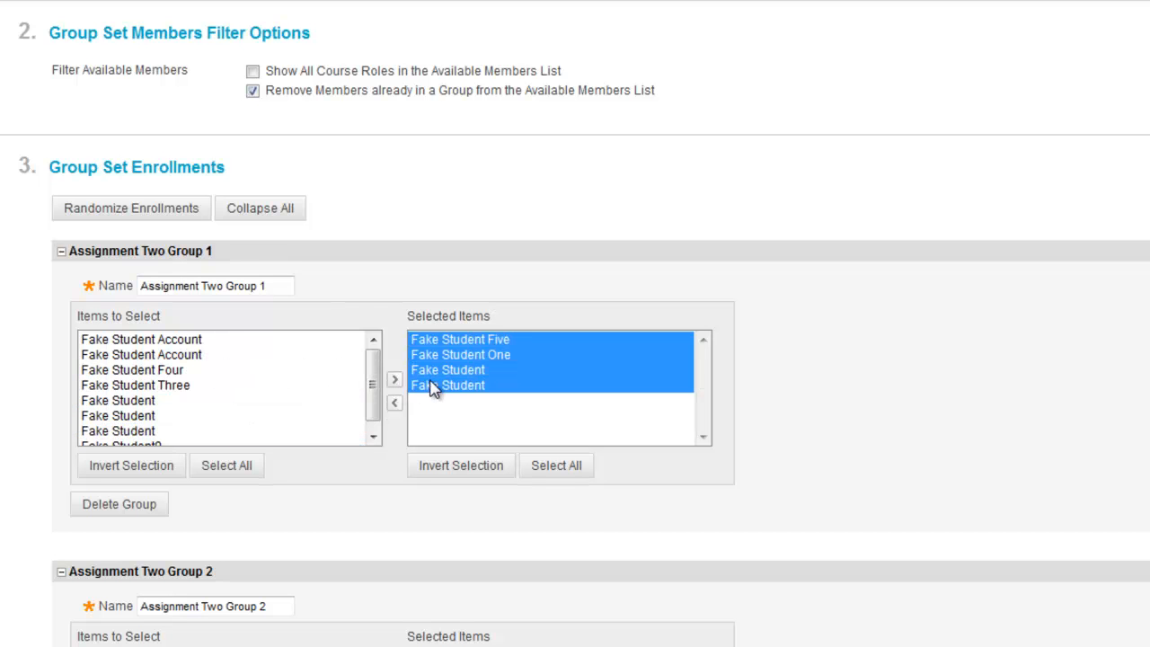
# Step: Remove the last student from the selected members of Assignment Two Group 1
pyautogui.click(510, 388)
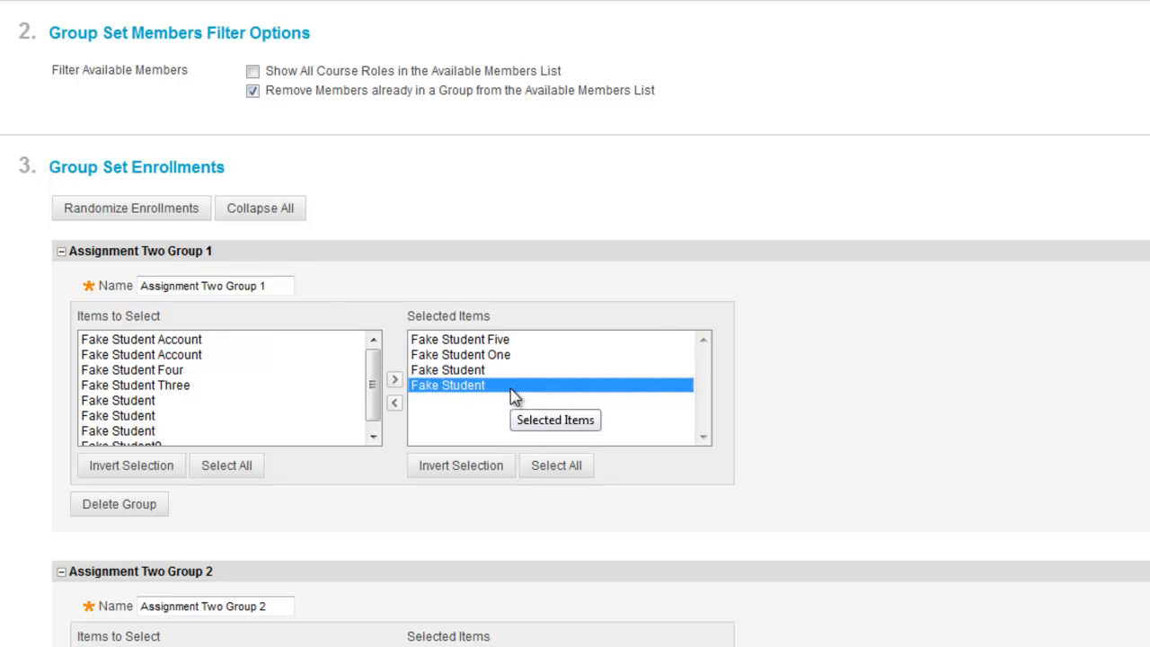
pyautogui.click(394, 402)
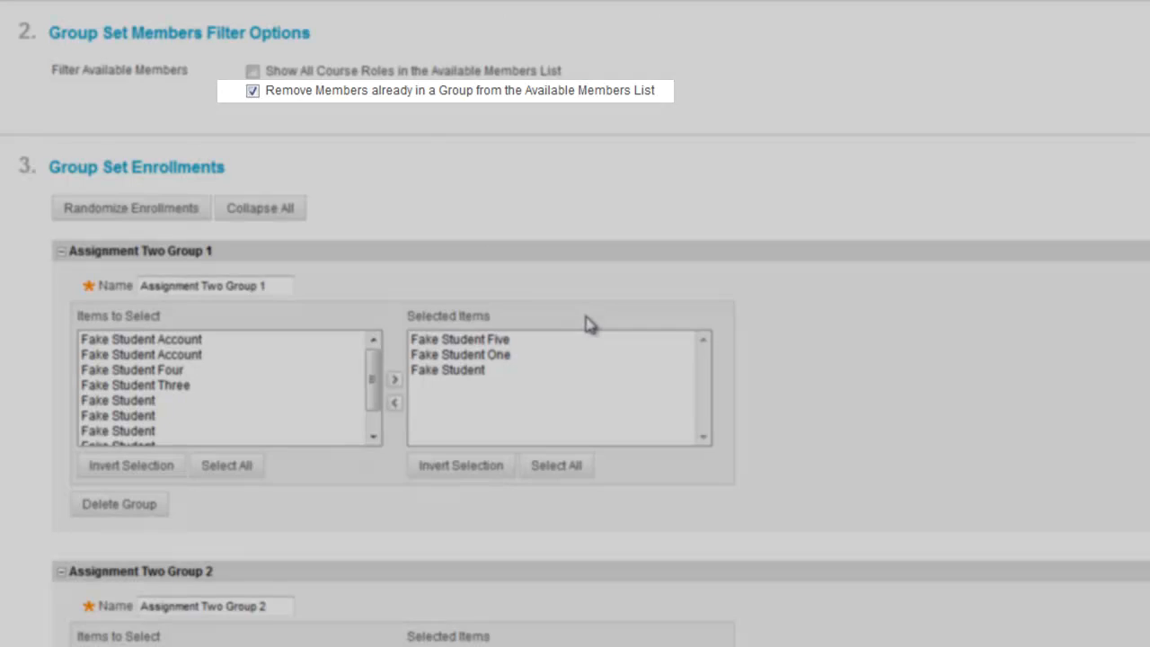
# Step: Enroll the first four available students in Assignment Two Group 2
pyautogui.scroll(-2, 586, 322)
pyautogui.scroll(-2, 589, 324)
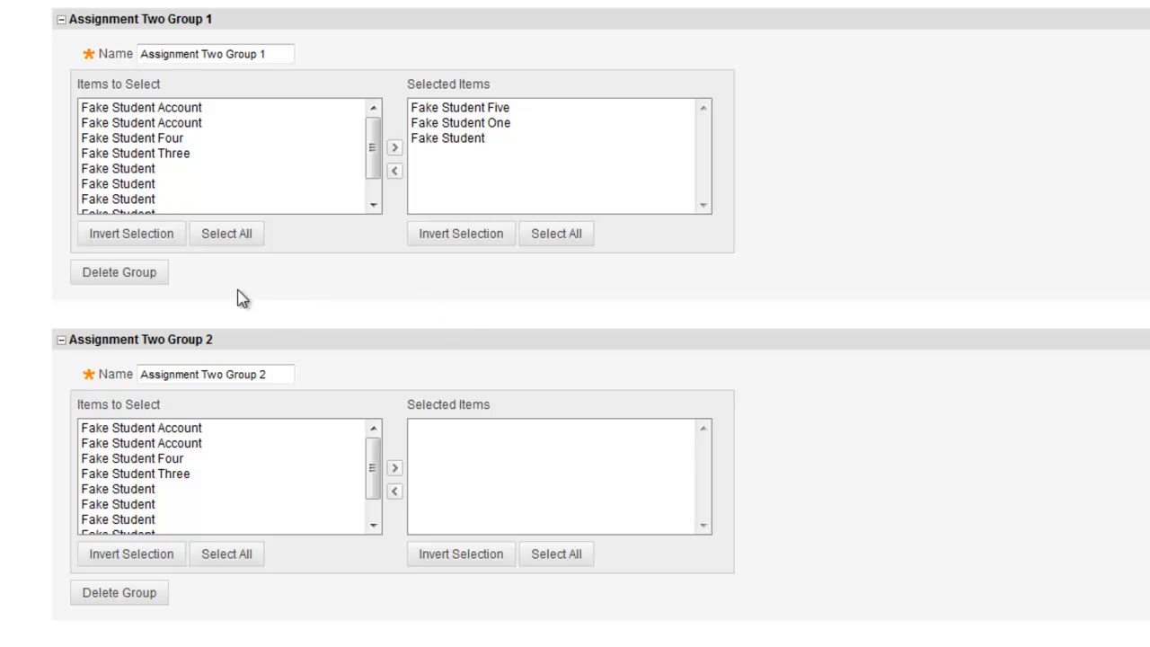
pyautogui.click(189, 428)
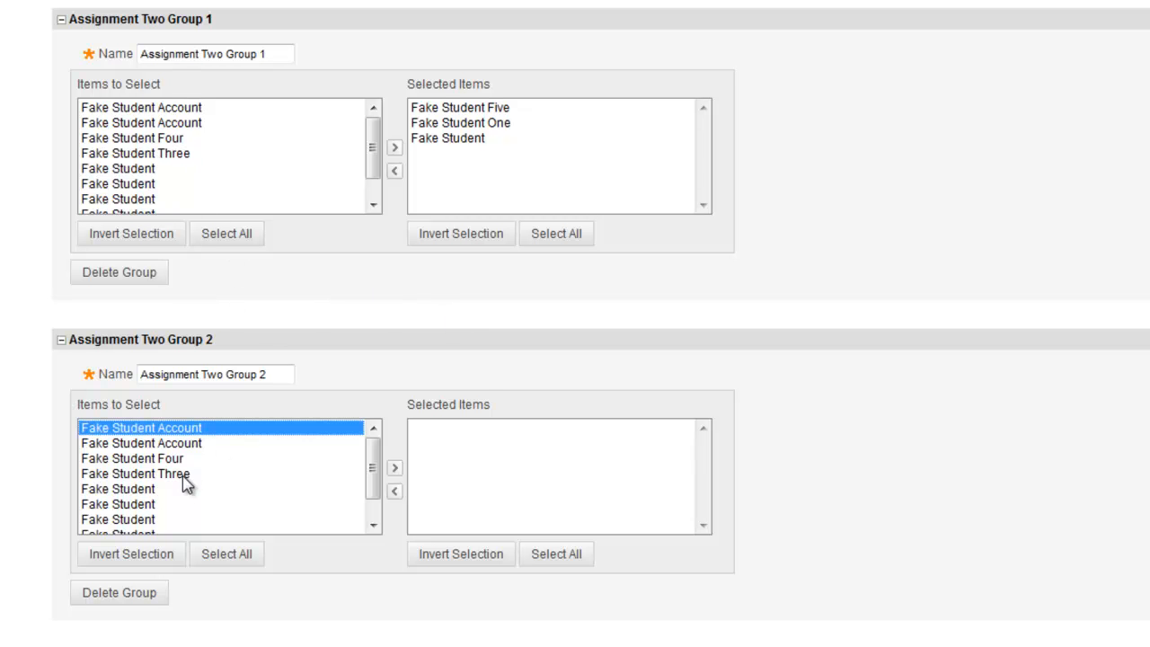
pyautogui.keyDown('shift'); pyautogui.click(185, 474); pyautogui.keyUp('shift')
pyautogui.click(394, 467)
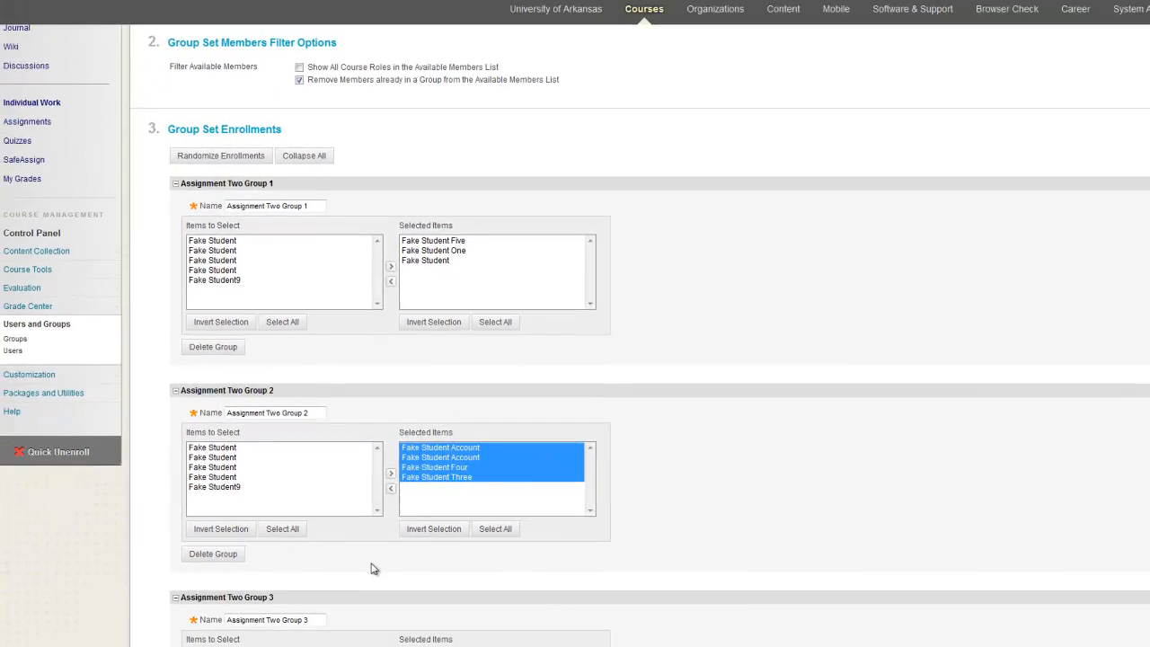
# Step: Enroll the first four remaining students in Assignment Two Group 3
pyautogui.scroll(-3, 395, 593)
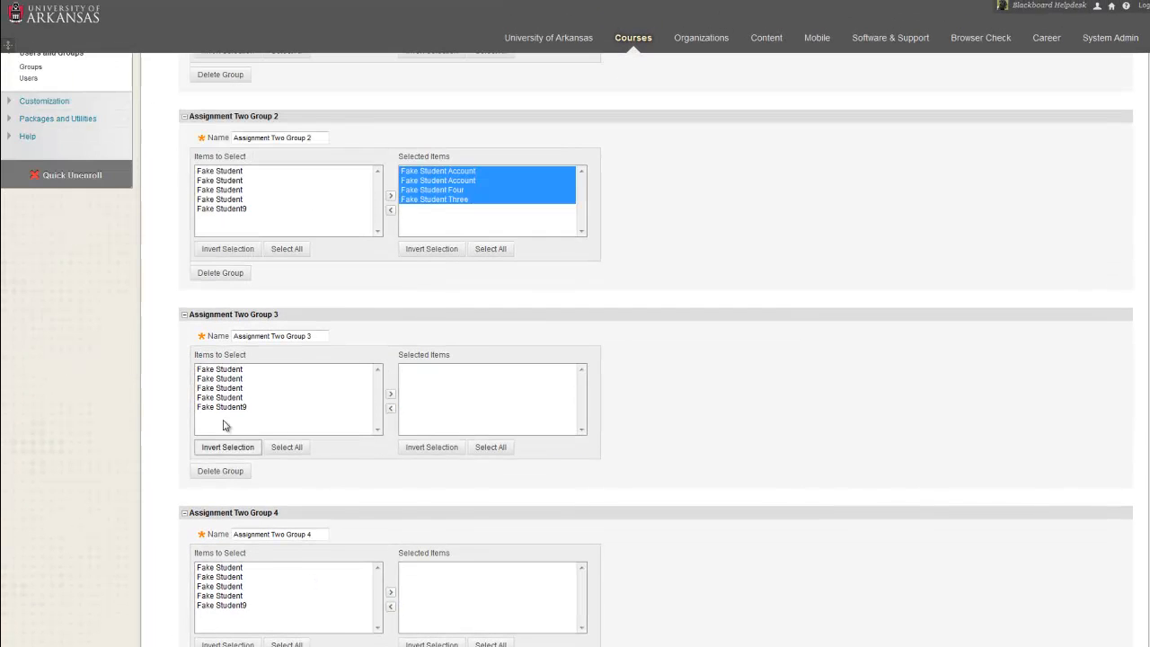
pyautogui.click(244, 372)
pyautogui.keyDown('shift'); pyautogui.click(239, 397); pyautogui.keyUp('shift')
pyautogui.click(390, 396)
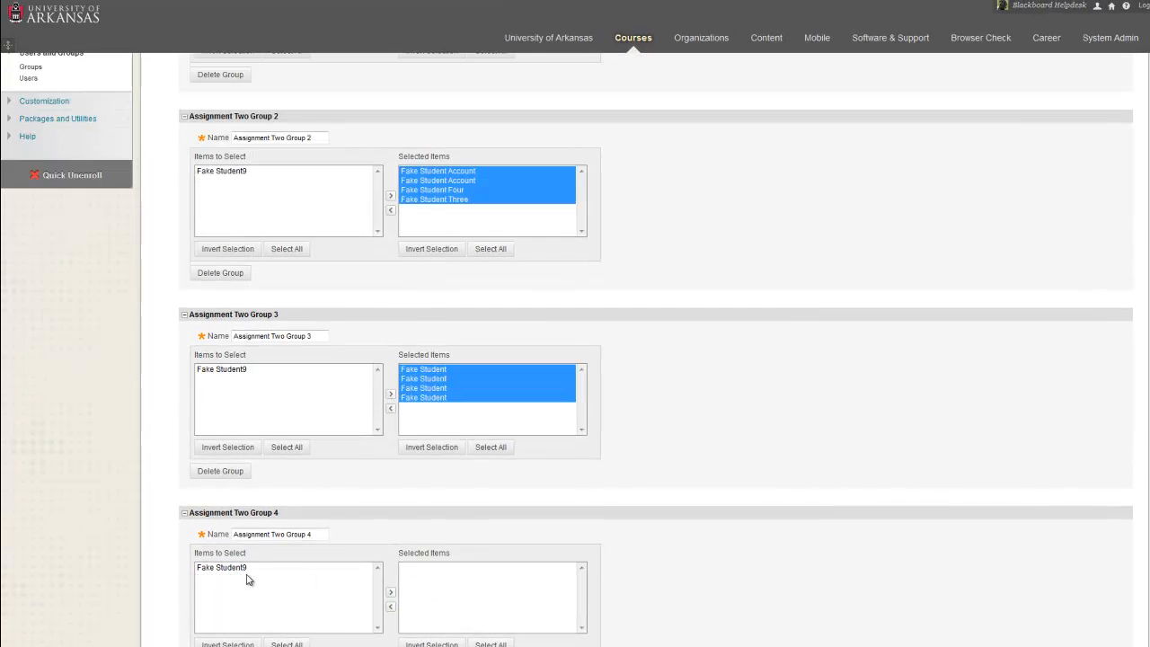
# Step: Enroll the last remaining student in Assignment Two Group 4 and submit the group set enrollments
pyautogui.click(241, 567)
pyautogui.click(391, 593)
pyautogui.scroll(-5, 1009, 624)
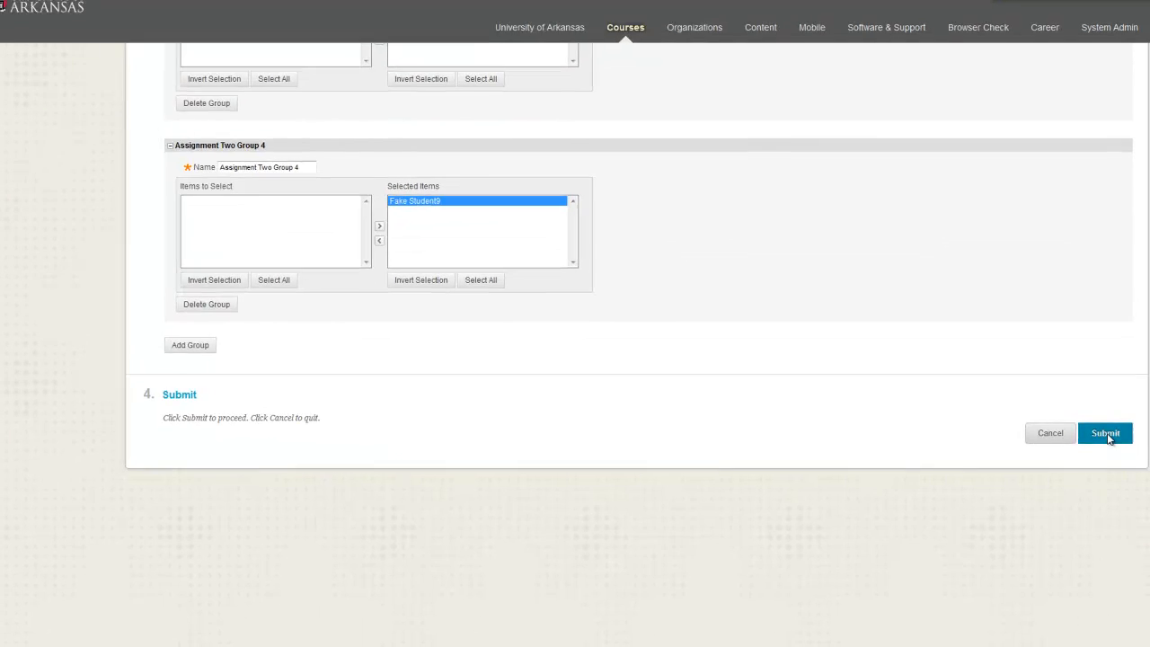
pyautogui.click(1106, 433)
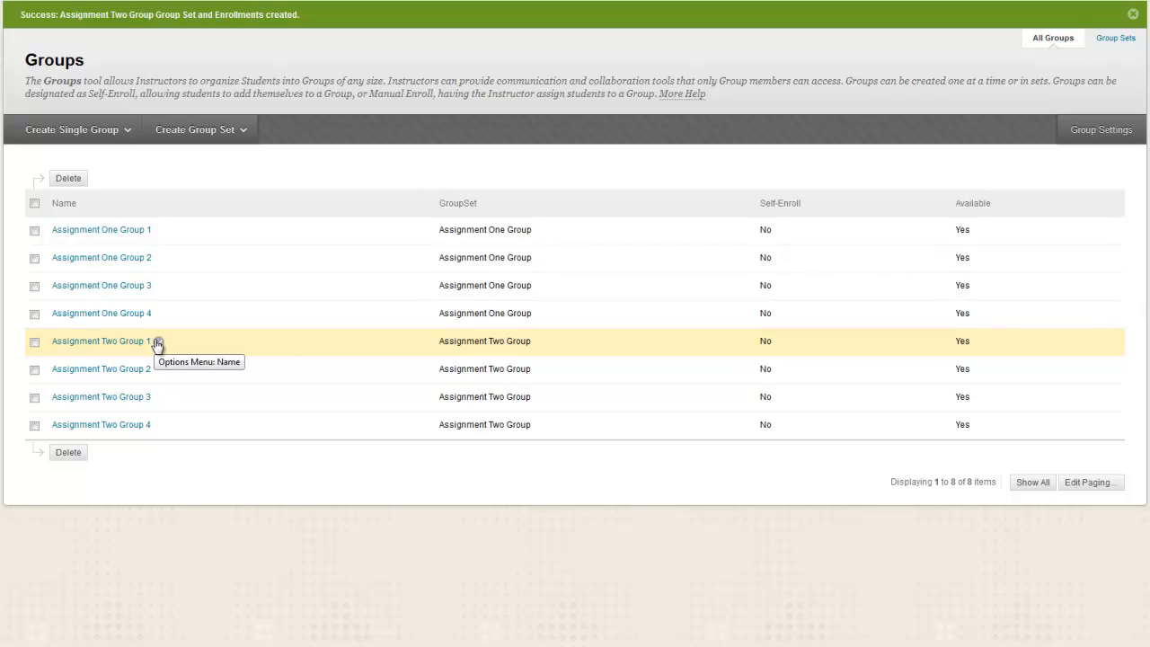
# Step: Review the available options for Assignment Two Group 1 and for the whole Assignment Two Group set
pyautogui.click(157, 343)
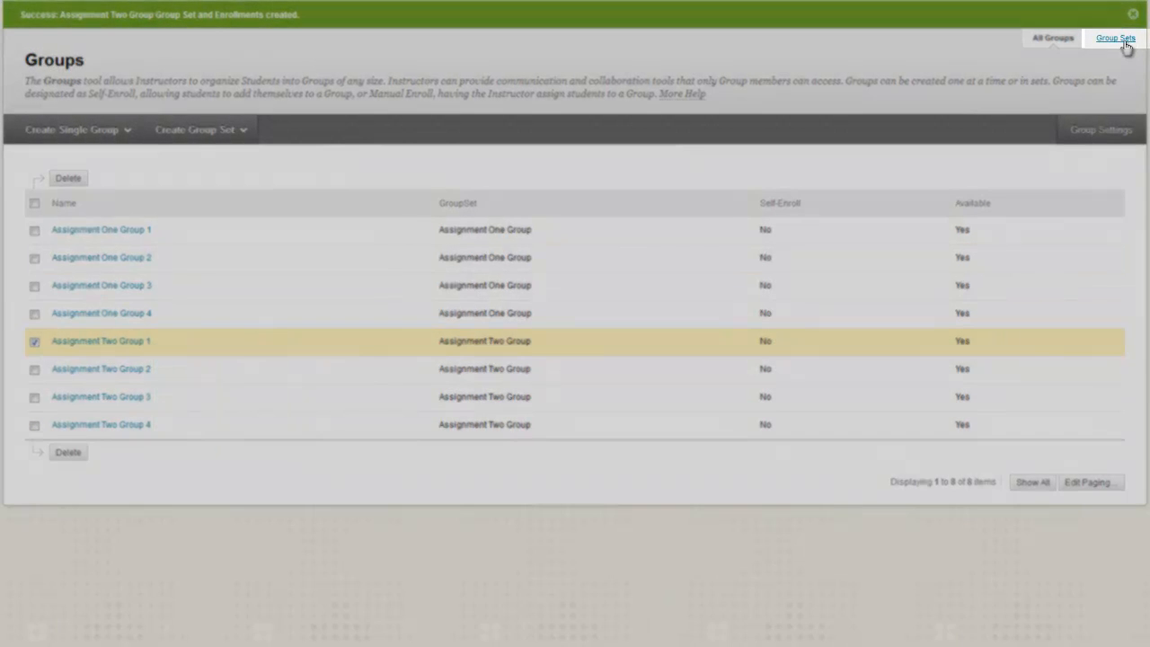
pyautogui.click(1119, 39)
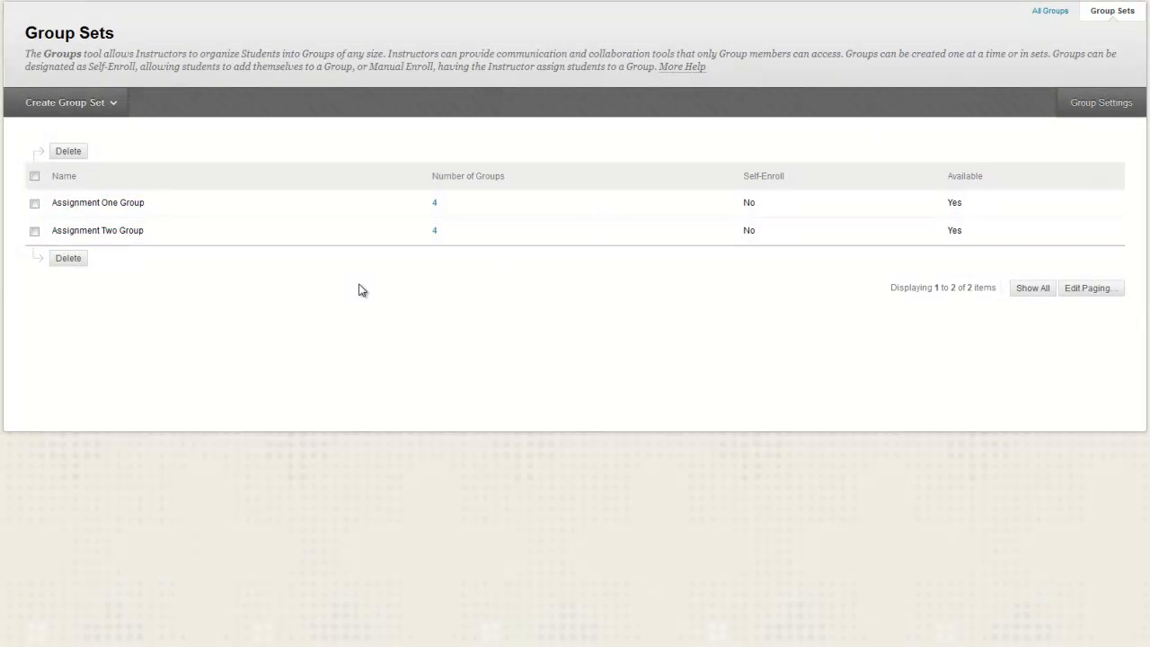
pyautogui.click(151, 232)
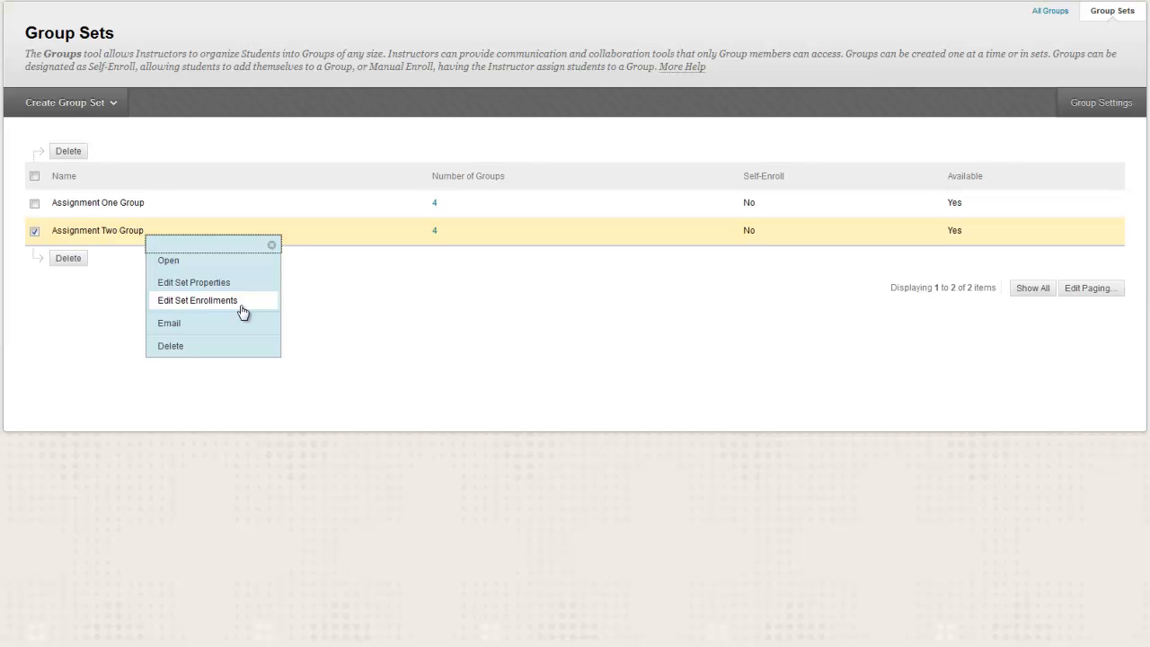
pyautogui.click(271, 245)
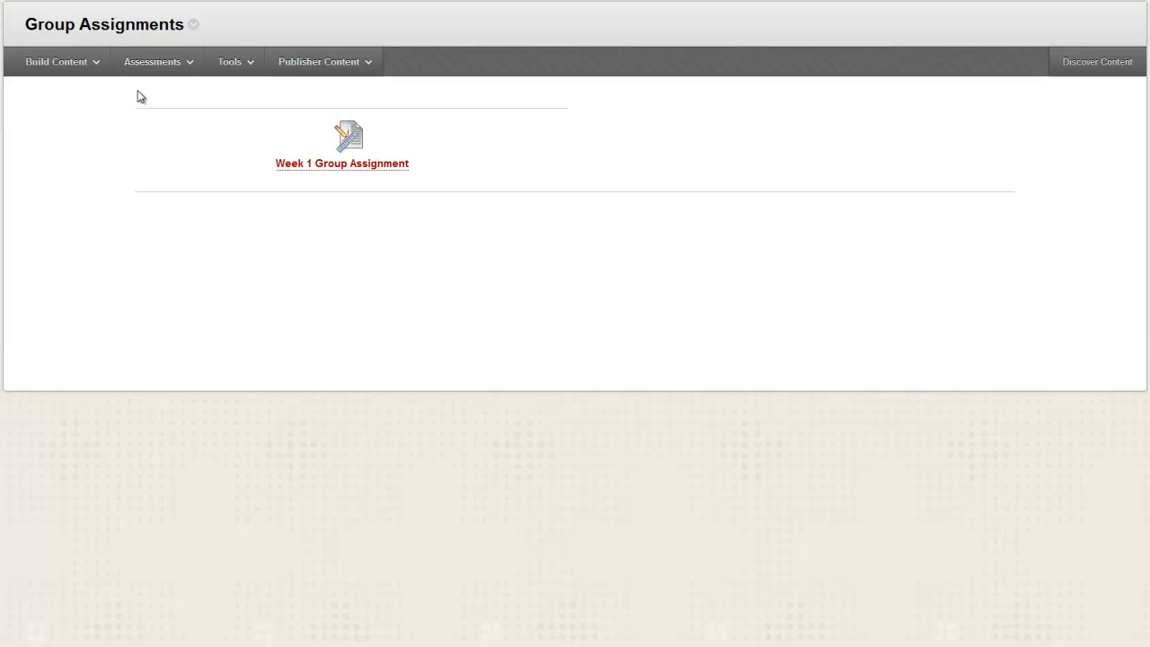
# Step: Create an assignment named Week 2 Group Assignment in Group Assignments, worth 100 points
pyautogui.click(189, 64)
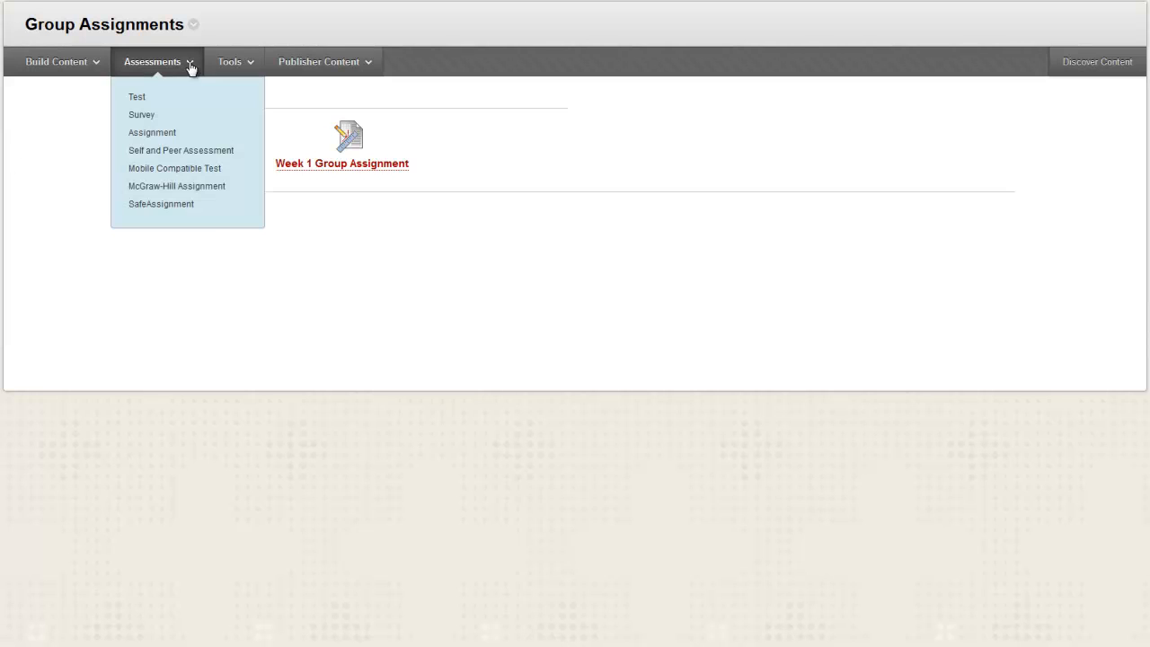
pyautogui.click(197, 134)
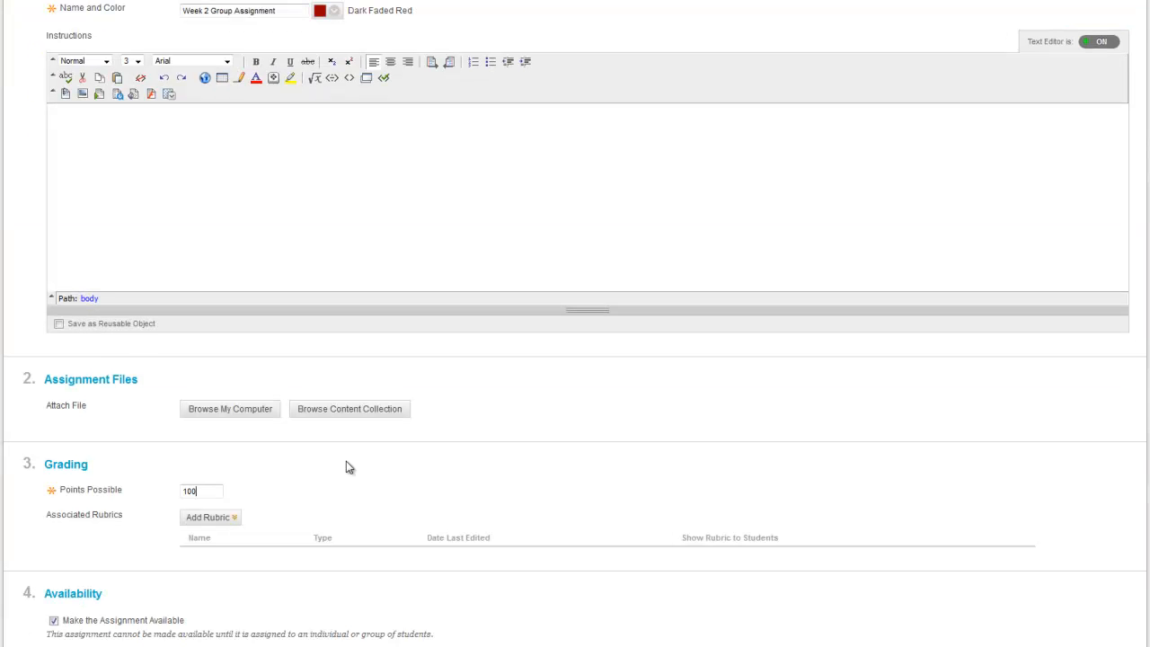
# Step: Set the assignment's recipients to Groups of Students
pyautogui.scroll(-1, 347, 464)
pyautogui.scroll(-3, 349, 466)
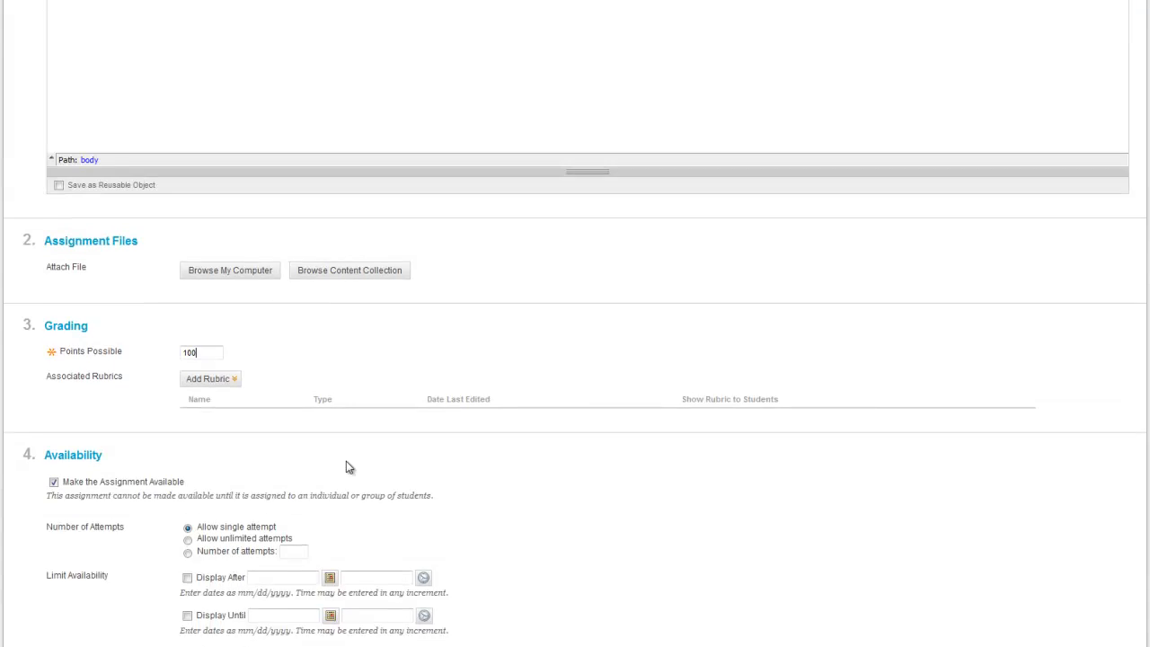
pyautogui.scroll(-3, 348, 467)
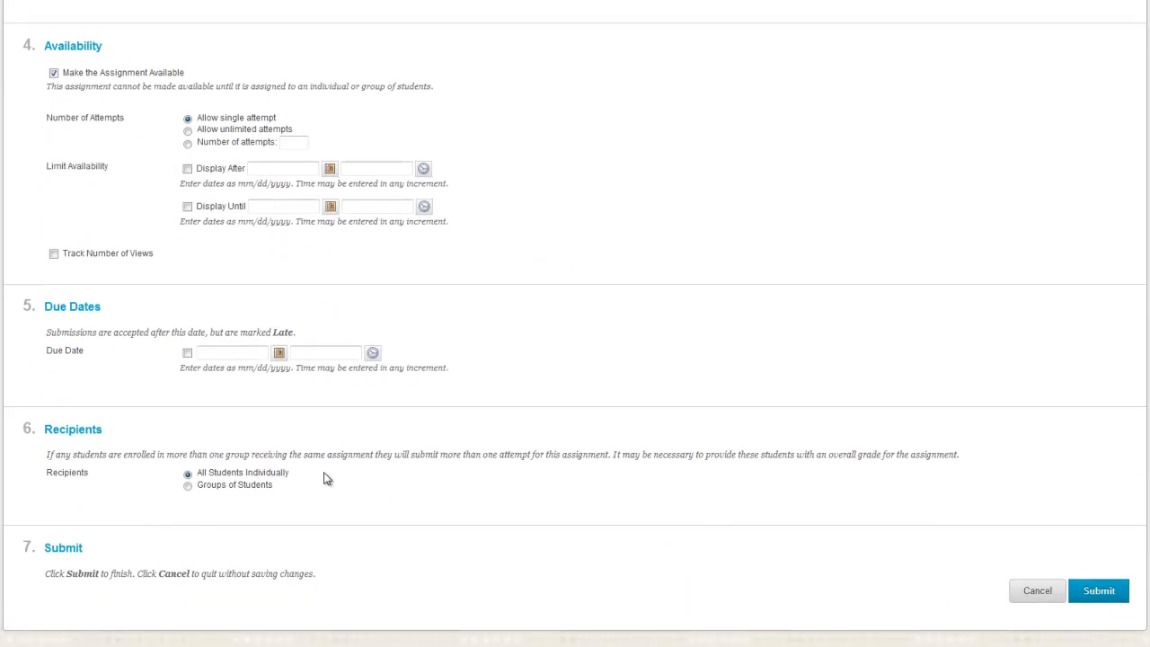
pyautogui.scroll(1, 270, 503)
pyautogui.click(188, 549)
pyautogui.scroll(-2, 254, 524)
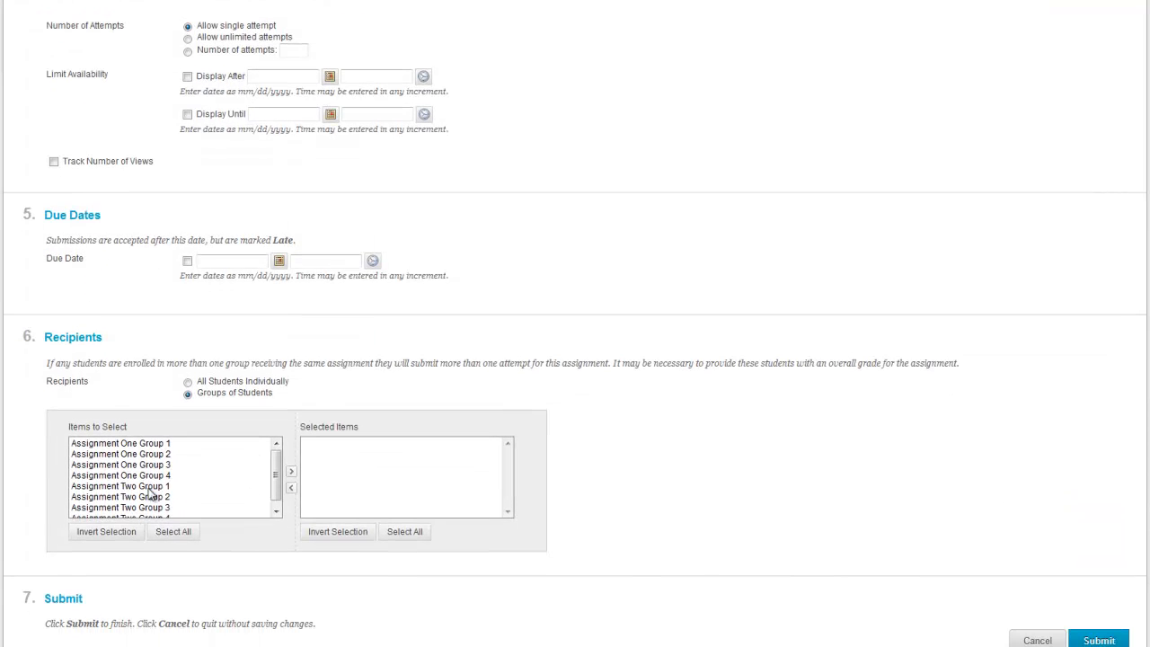
# Step: Assign the work to Assignment Two Groups 1 through 4 and submit the assignment
pyautogui.click(143, 486)
pyautogui.click(281, 512)
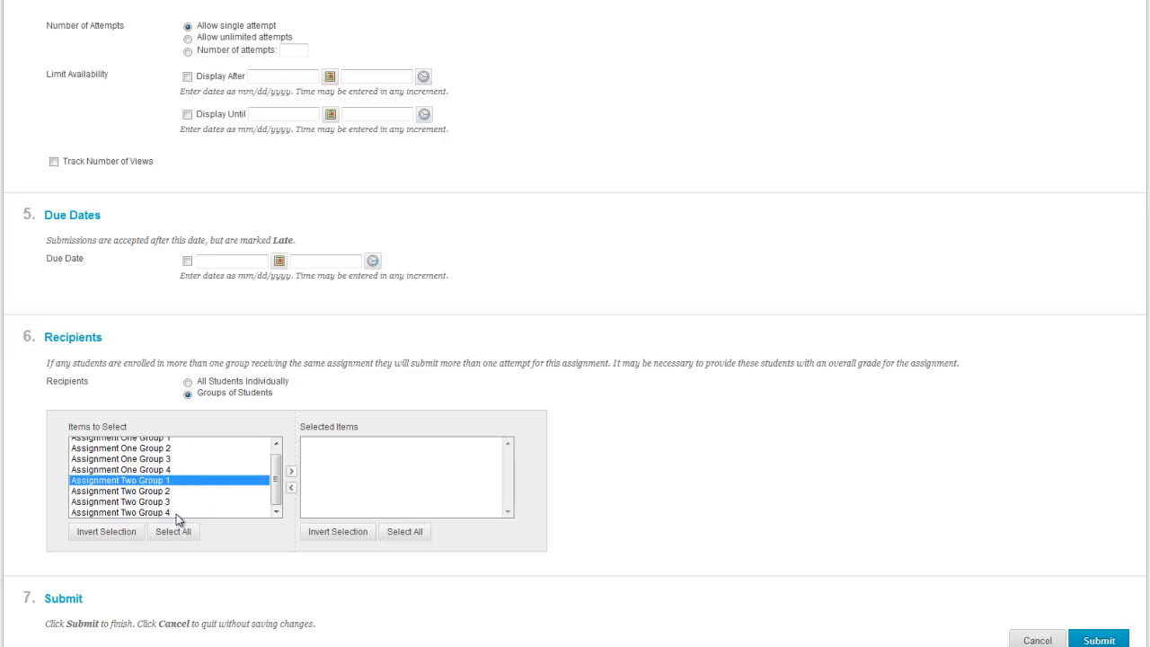
pyautogui.keyDown('shift'); pyautogui.click(209, 510); pyautogui.keyUp('shift')
pyautogui.click(290, 472)
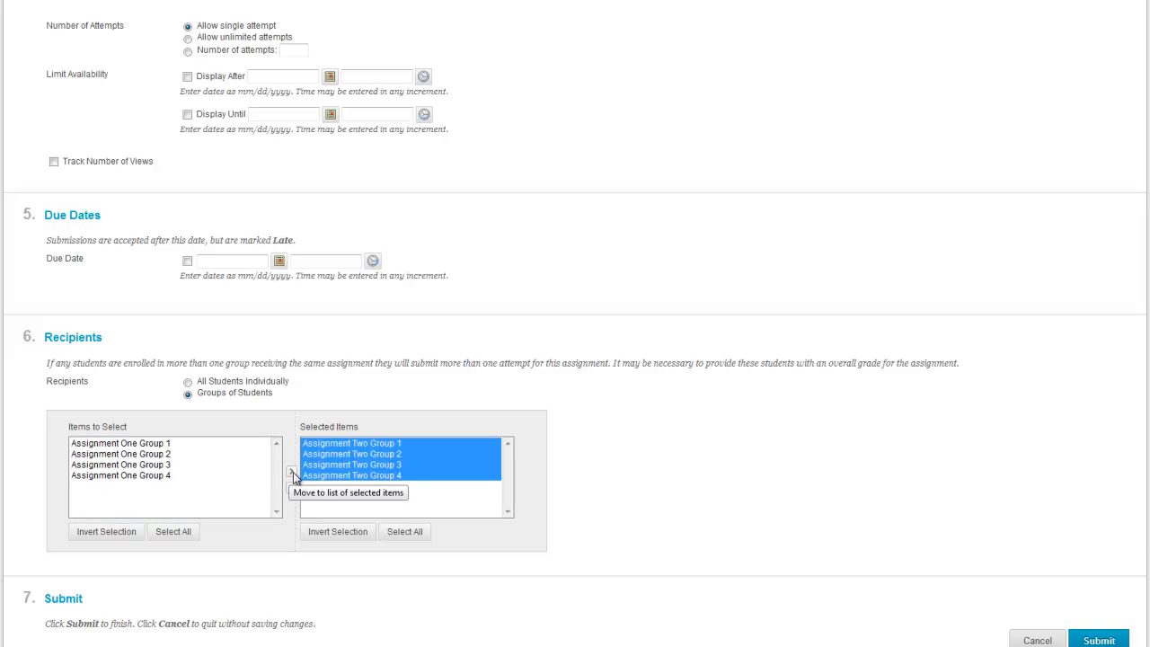
pyautogui.click(1089, 641)
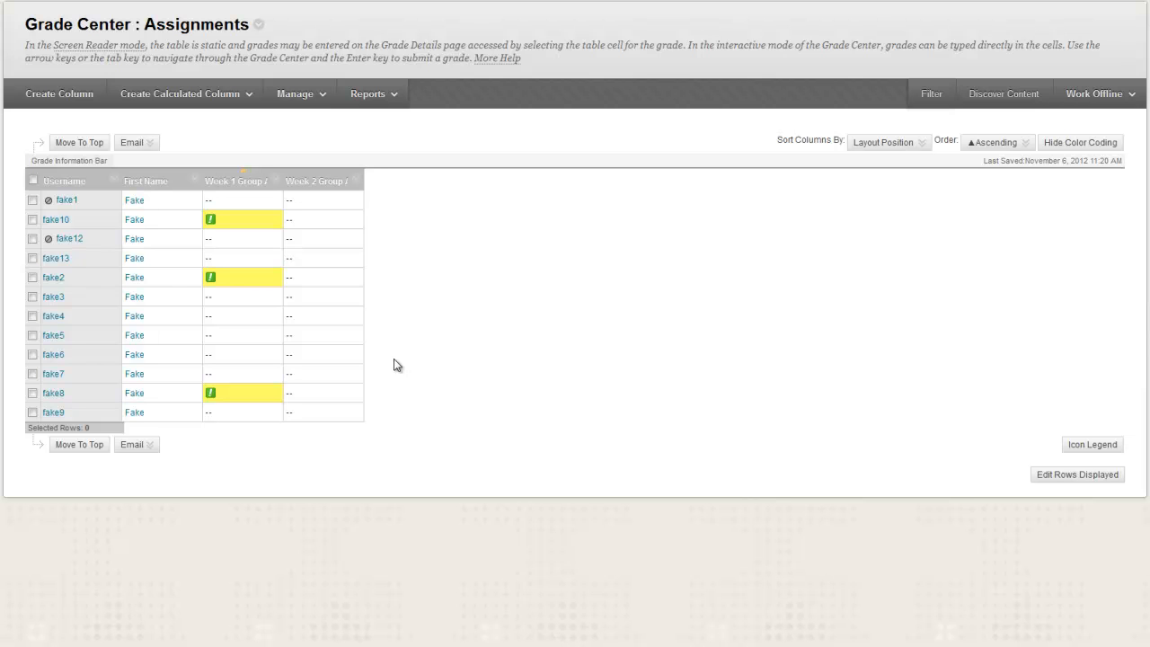
# Step: Grade the Week 1 group assignment attempt by Assignment One Group 2 with 100 points
pyautogui.click(275, 393)
pyautogui.click(315, 475)
pyautogui.click(205, 490)
pyautogui.write('100')
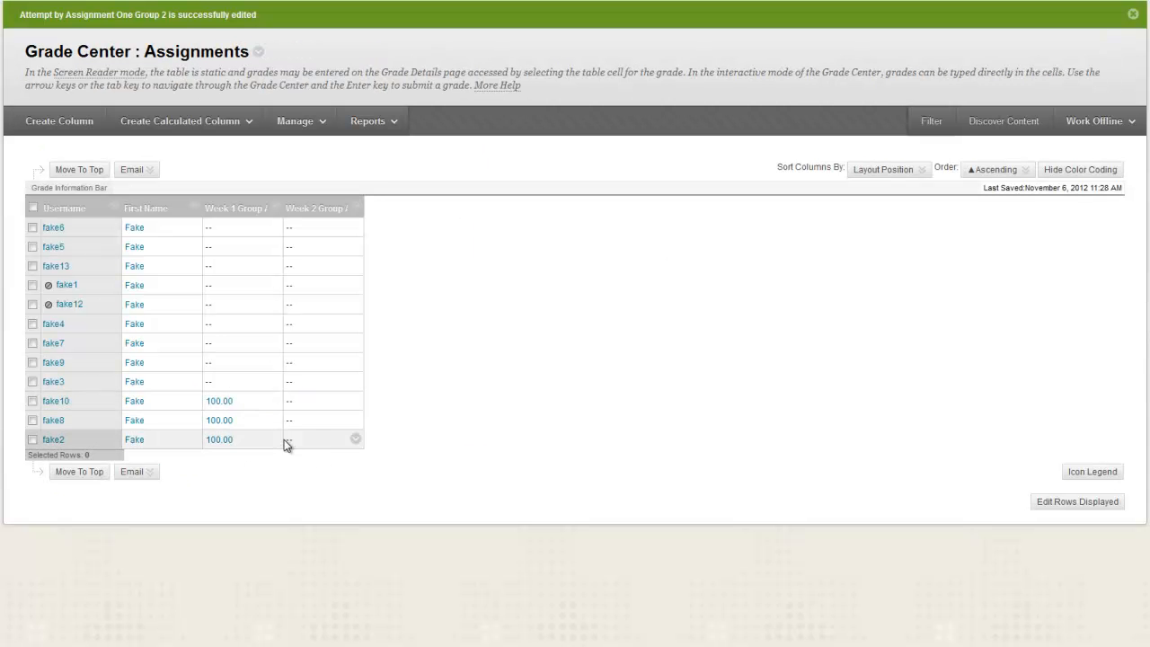
# Step: Override the Week 1 group assignment grade of the topmost graded student with 90
pyautogui.click(233, 406)
pyautogui.doubleClick(218, 400)
pyautogui.moveTo(218, 400); pyautogui.dragTo(191, 400)
pyautogui.write('100')
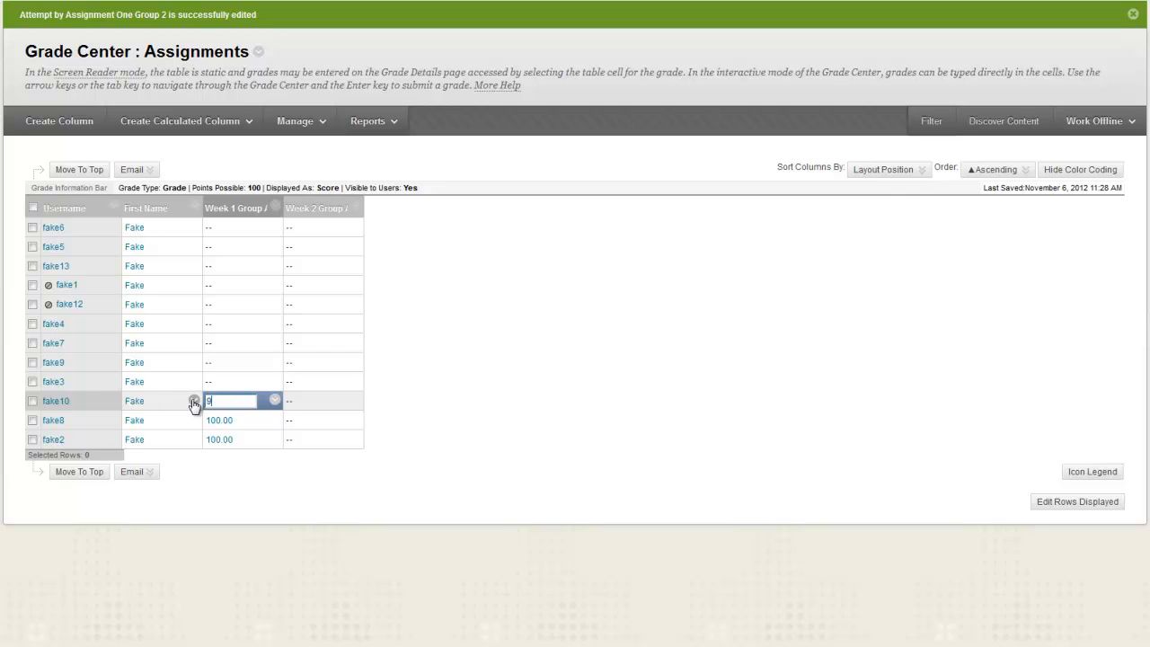
pyautogui.press('Return')
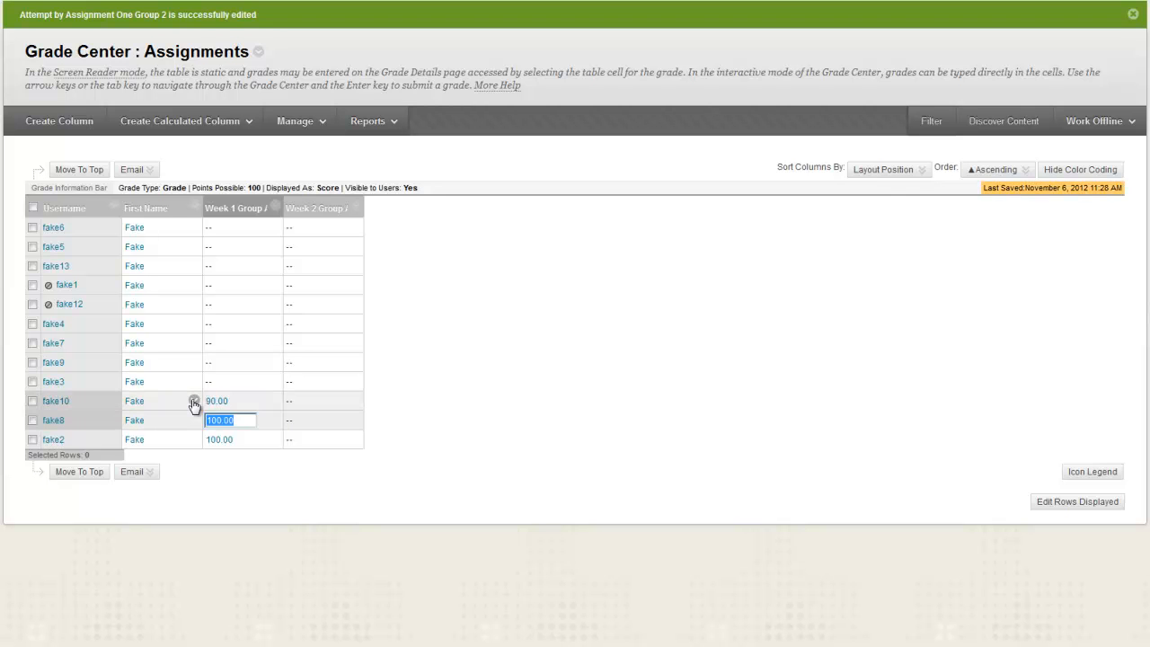